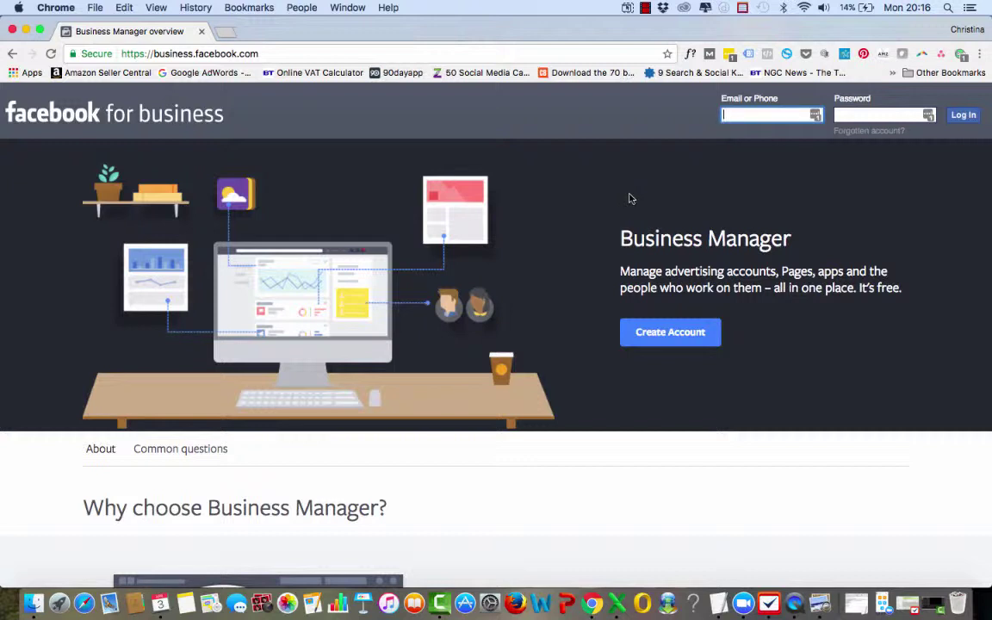
# Step: Start Business Manager account creation and choose Create New Account on the login page
pyautogui.click(677, 334)
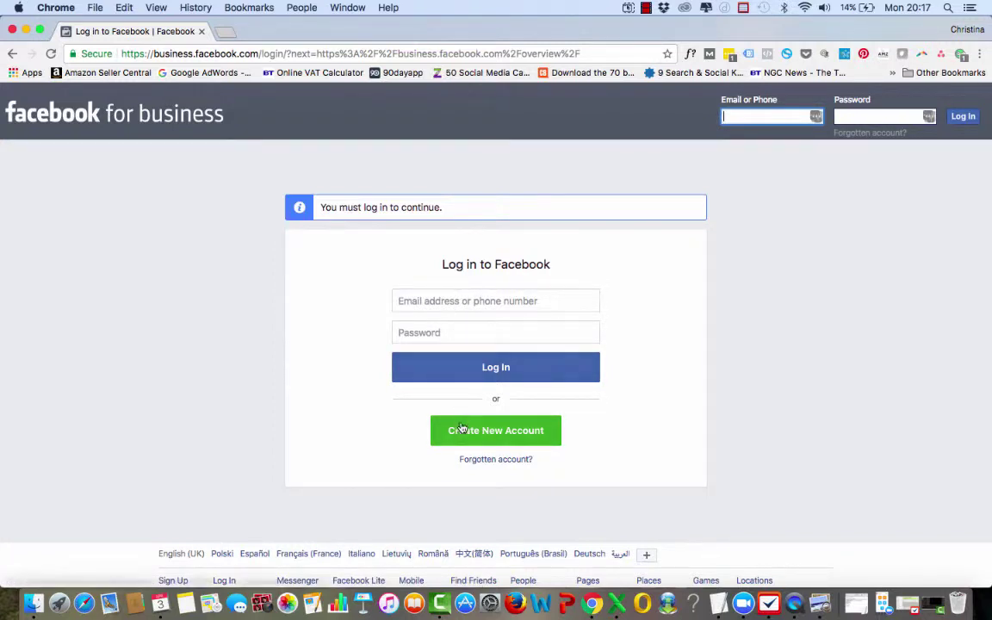
pyautogui.click(460, 433)
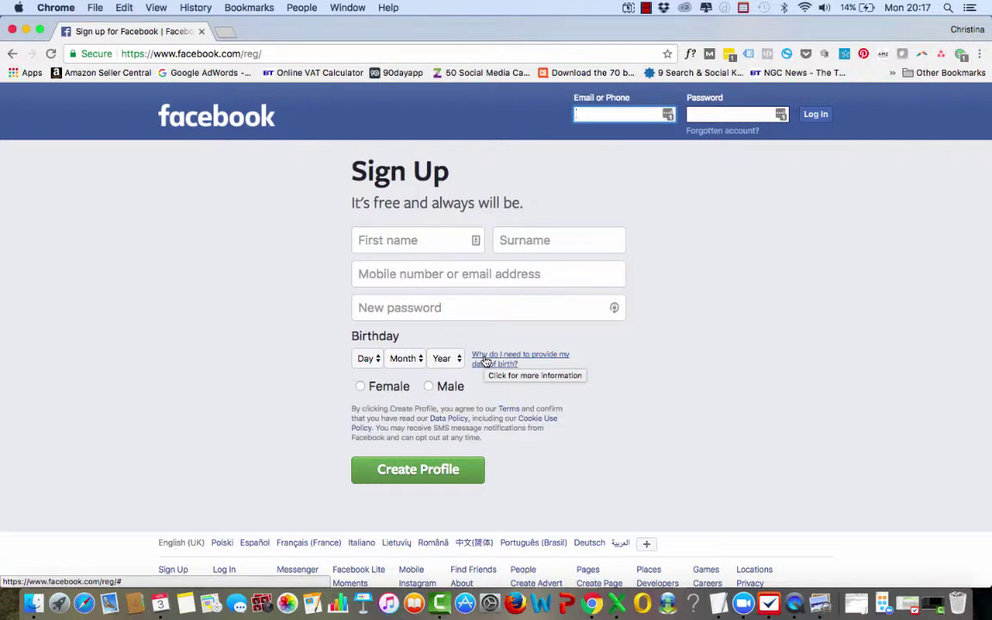
# Step: Fill in the employee's first name, surname, and e-mail address twice on the sign-up form
pyautogui.click(420, 240)
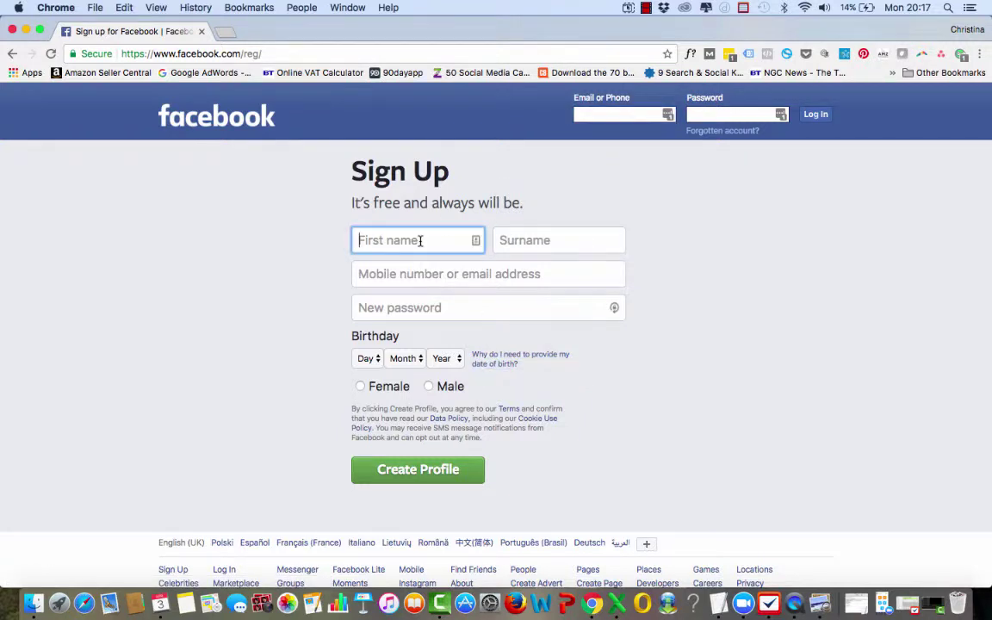
pyautogui.press('Tab')
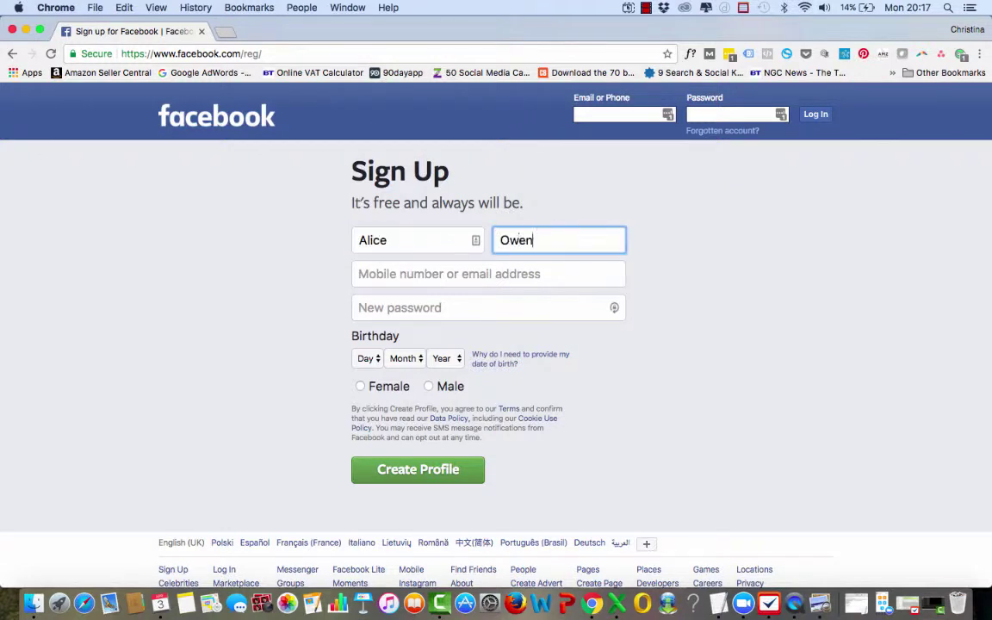
pyautogui.press('Tab')
pyautogui.press('Tab')
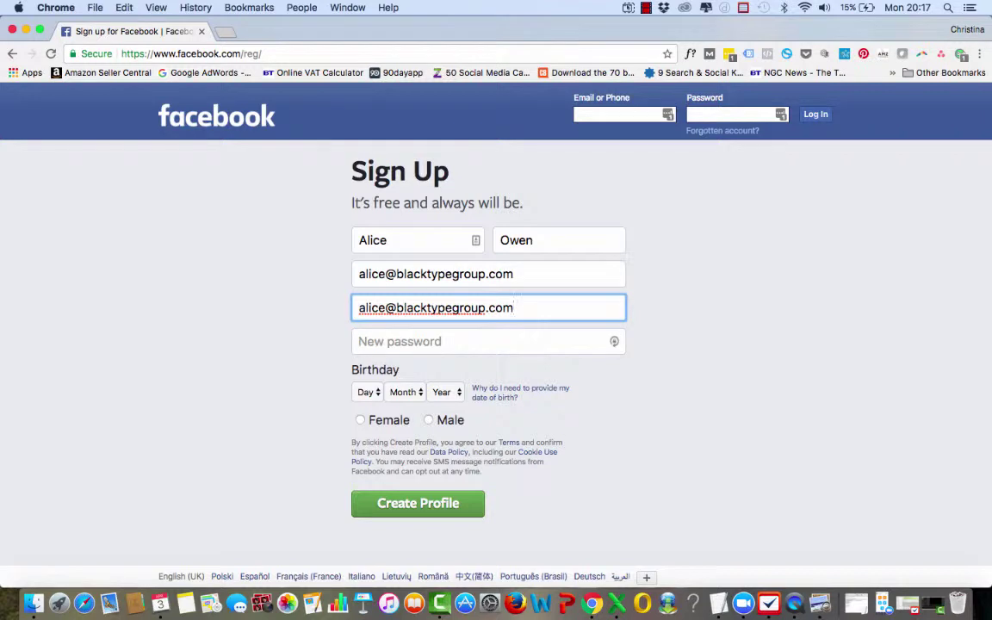
pyautogui.click(412, 342)
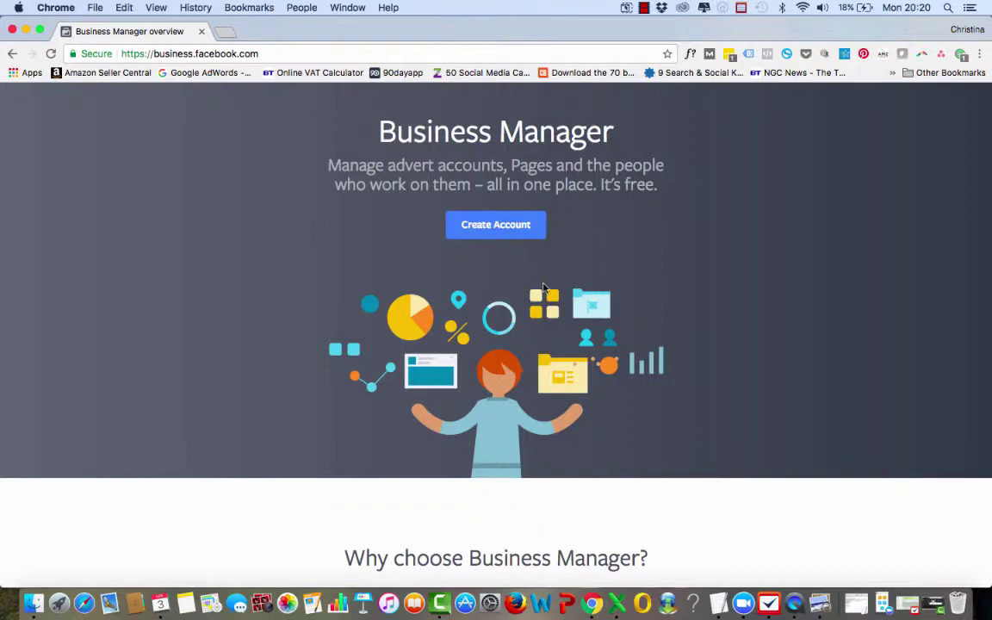
# Step: Start a new Business Manager account and enter the business name
pyautogui.scroll(-2, 543, 288)
pyautogui.scroll(-15, 544, 287)
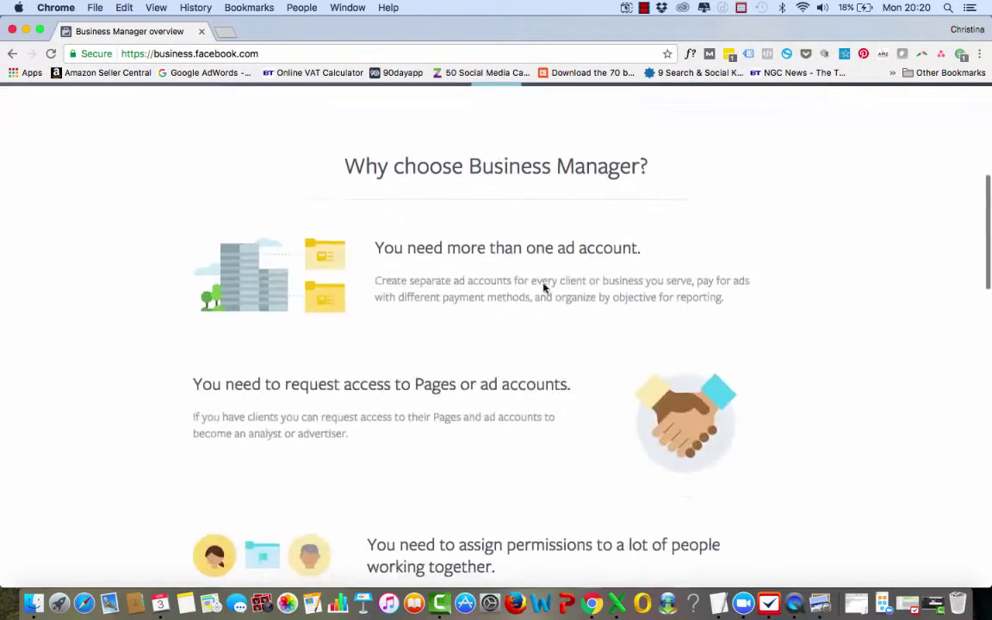
pyautogui.scroll(15, 543, 288)
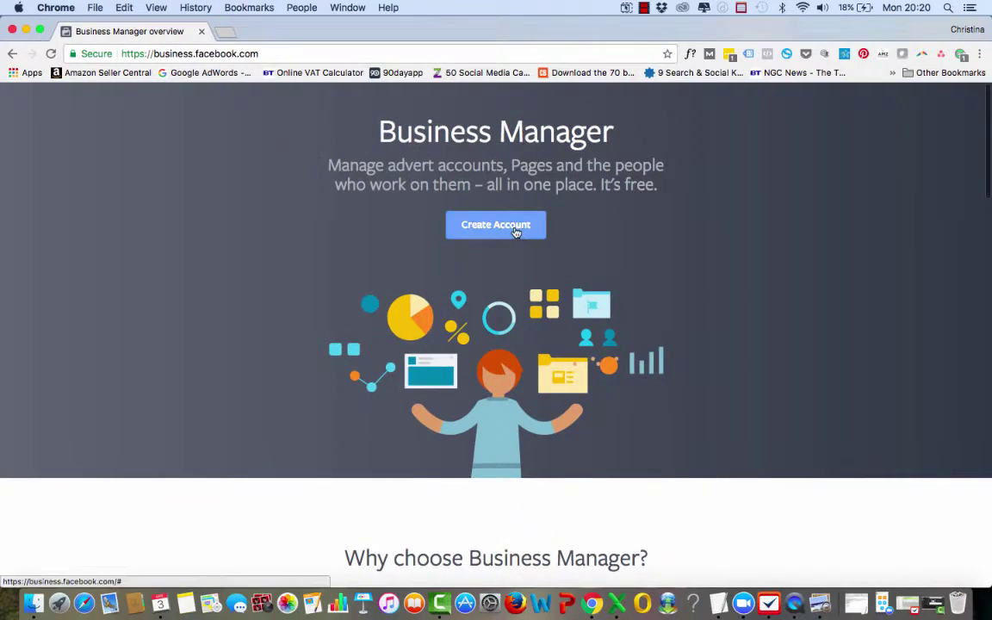
pyautogui.click(515, 224)
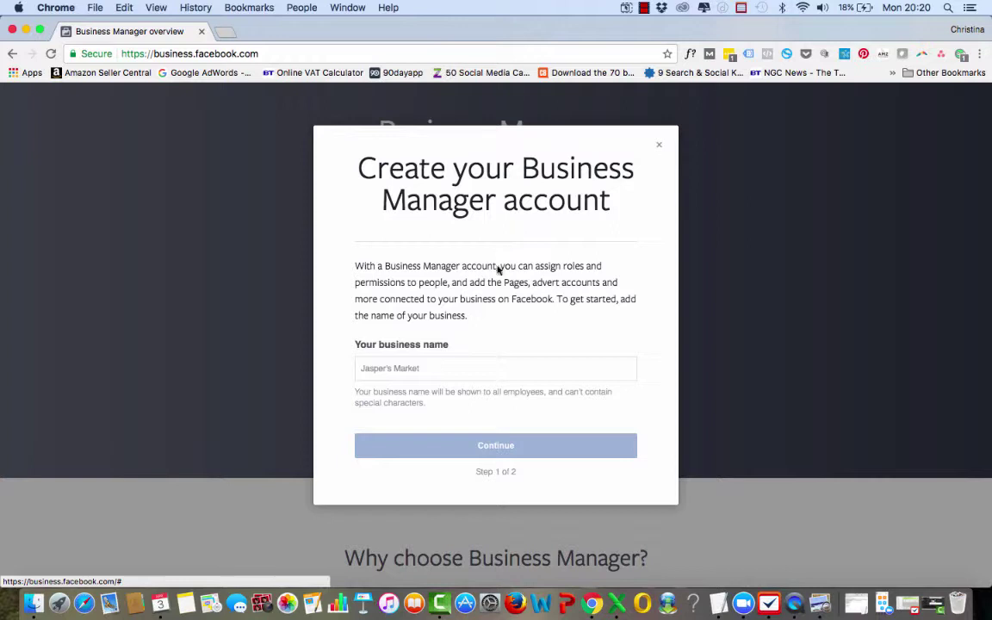
pyautogui.click(407, 369)
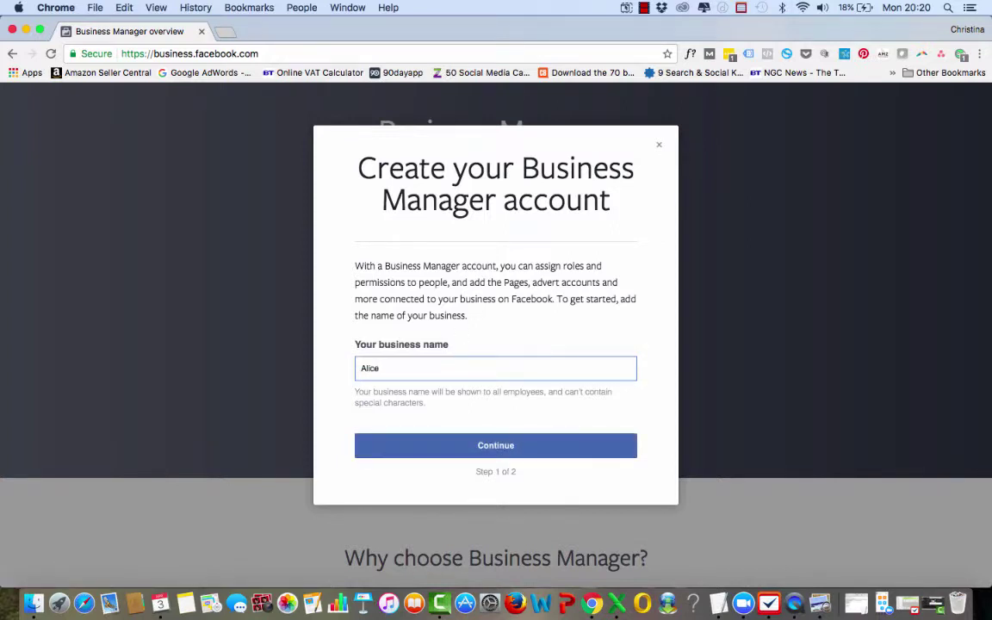
# Step: Enter the employee's business e-mail on the profile step and finish creating the account
pyautogui.click(445, 446)
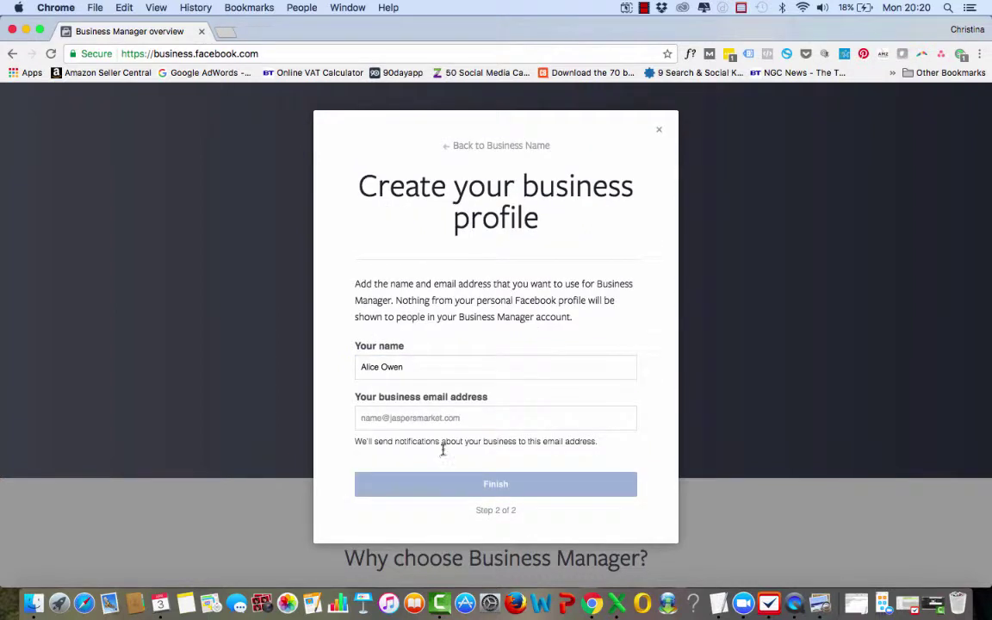
pyautogui.click(419, 419)
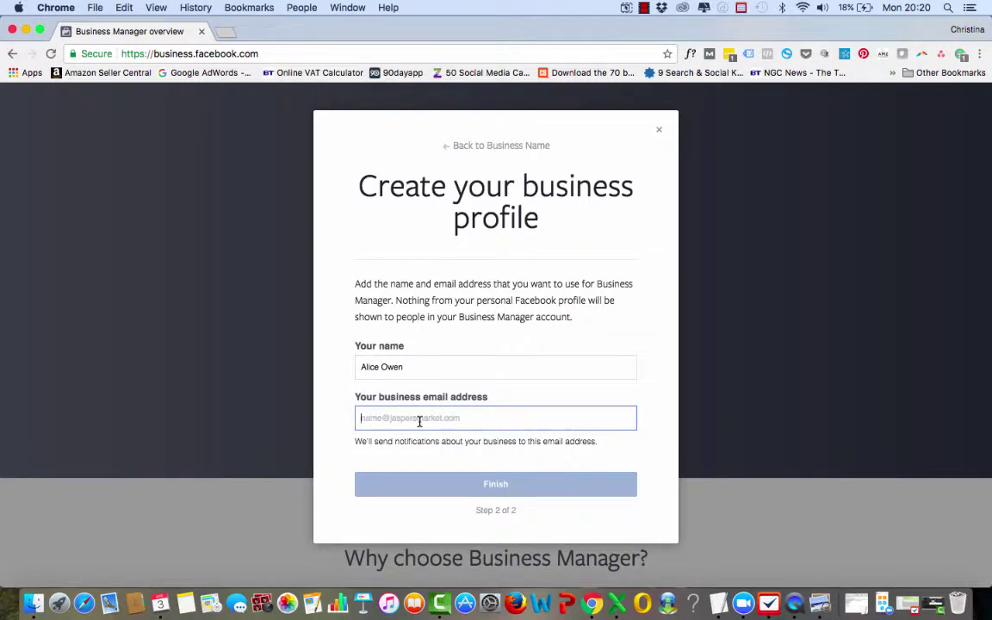
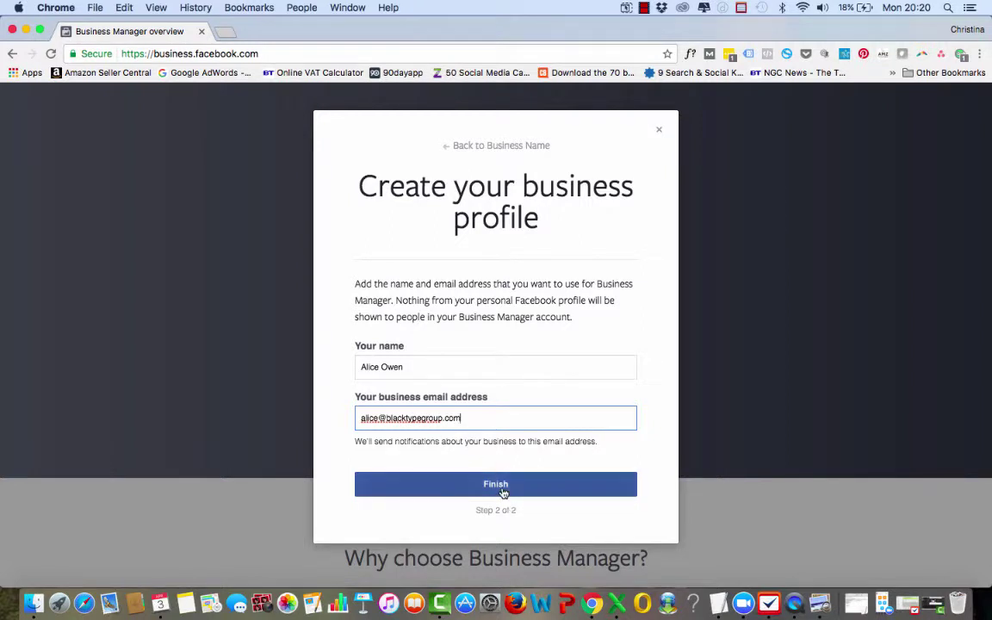
pyautogui.click(503, 490)
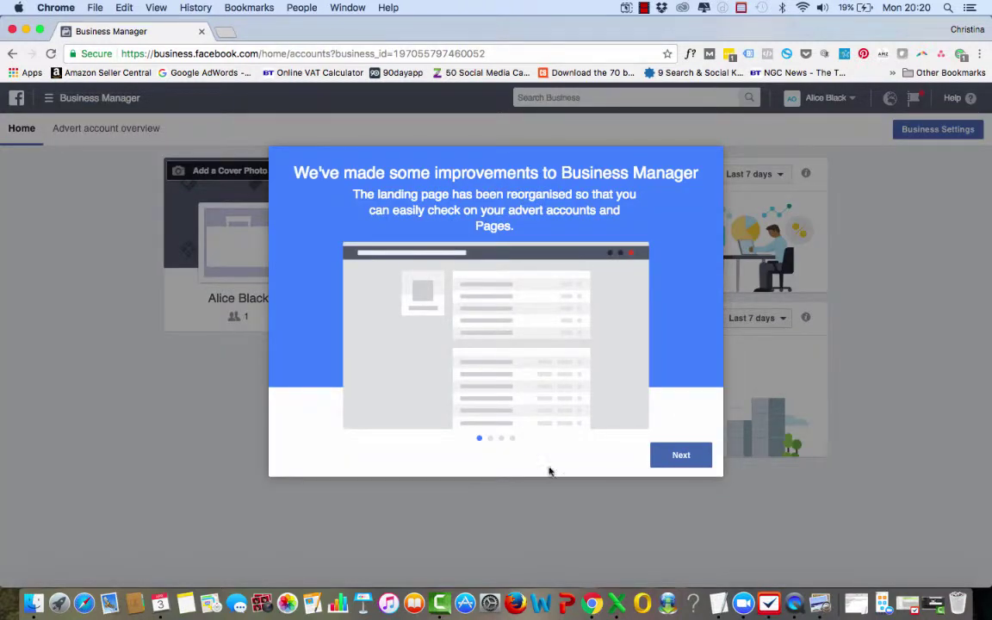
# Step: Step through all the intro tour slides and finish it to reveal the Home page
pyautogui.click(688, 459)
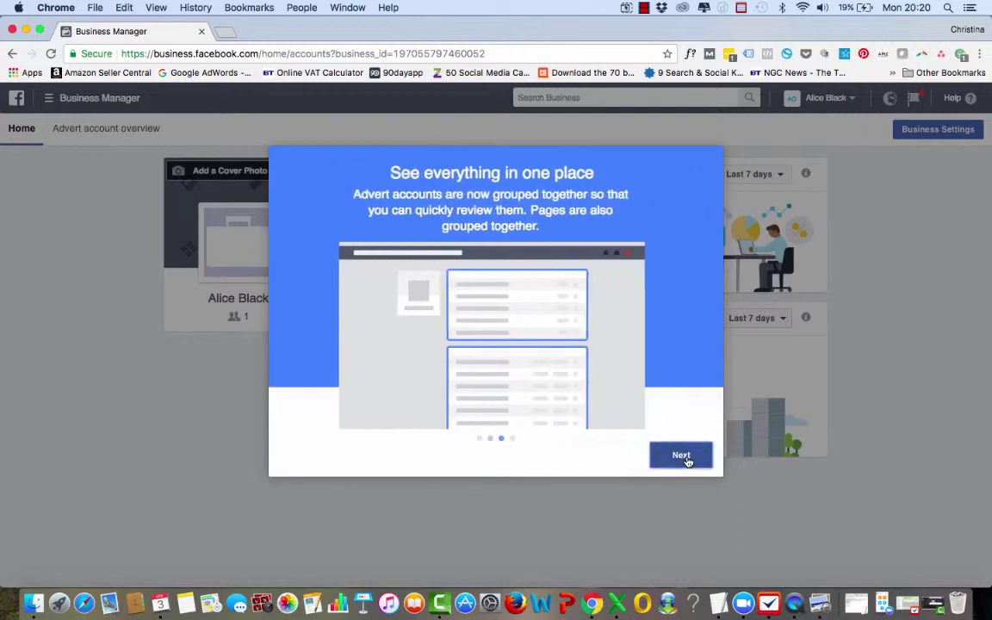
pyautogui.click(688, 459)
pyautogui.click(688, 460)
pyautogui.click(688, 458)
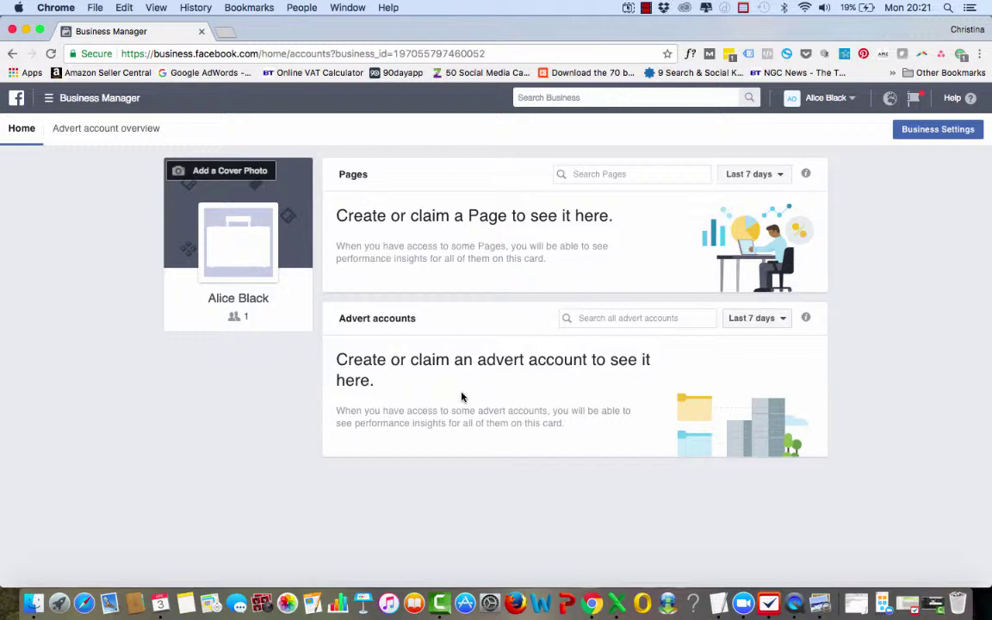
# Step: Open and close the navigation menu, then try a 'billin' business search and dismiss it
pyautogui.click(80, 105)
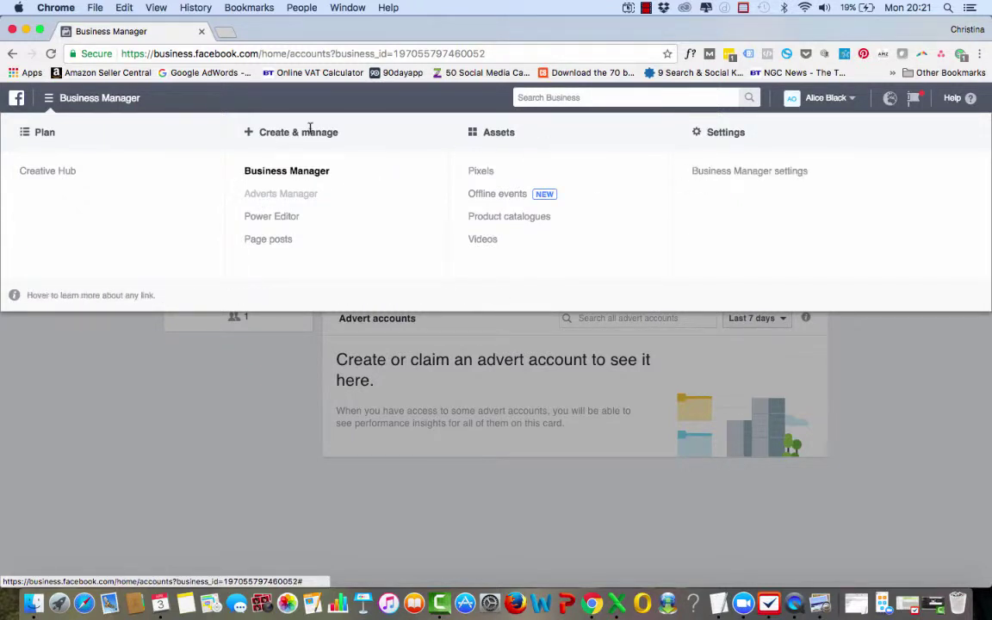
pyautogui.click(66, 101)
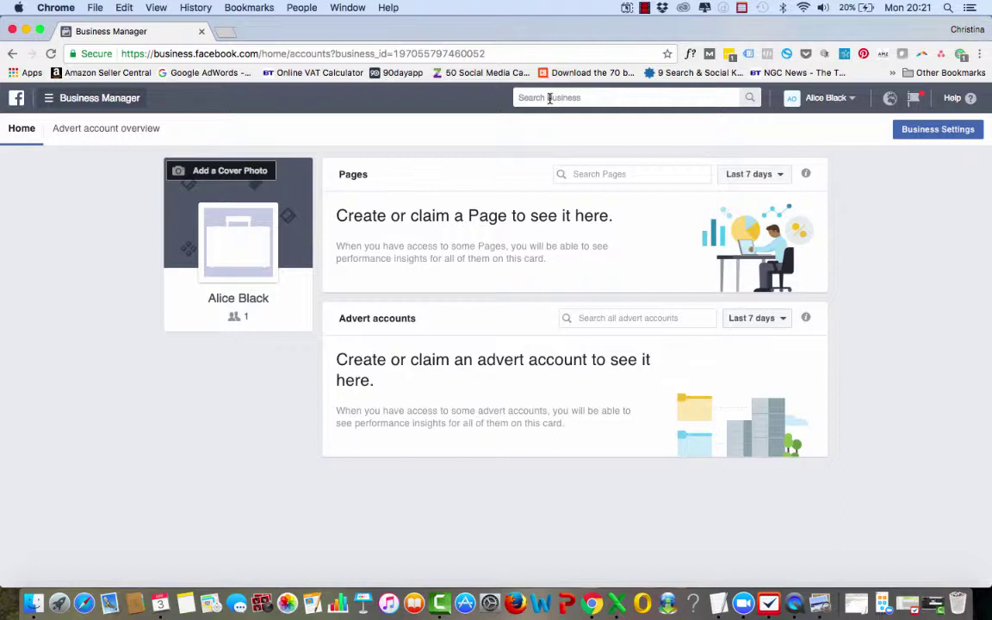
pyautogui.click(549, 98)
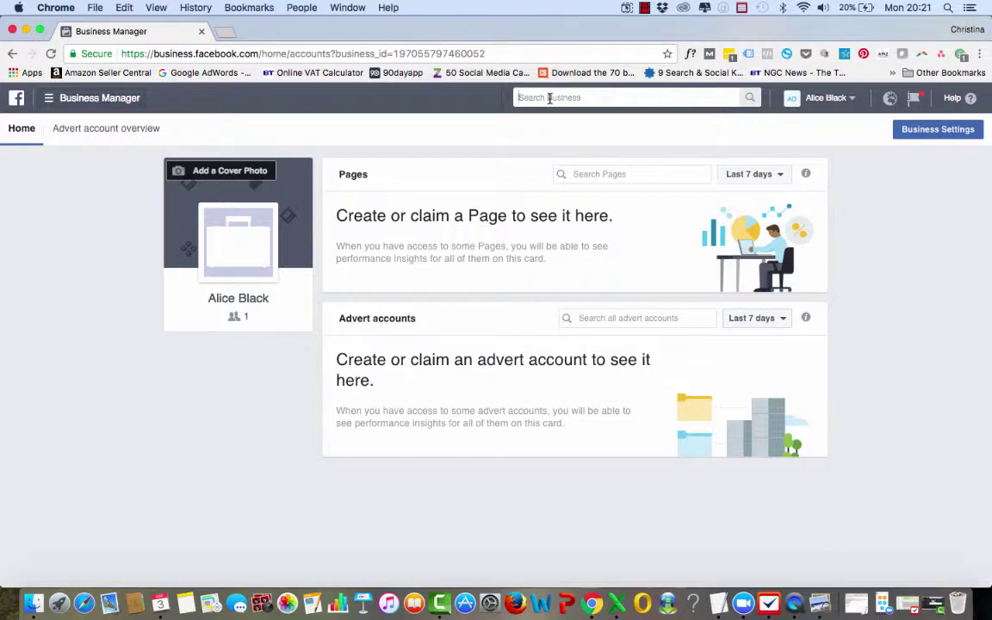
pyautogui.write('billin')
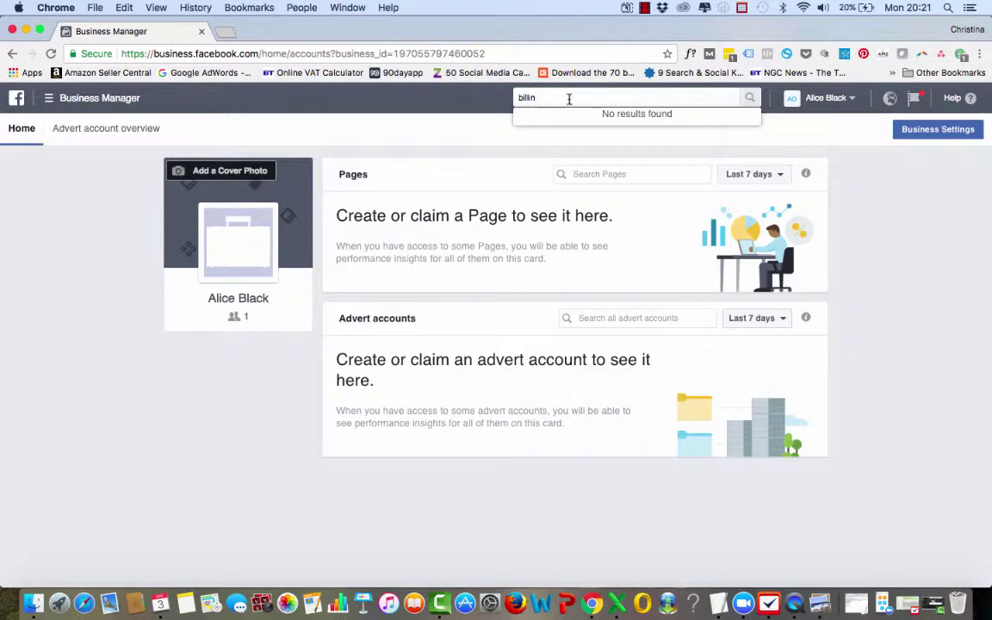
pyautogui.press('BackSpace')
pyautogui.press('BackSpace')
pyautogui.press('BackSpace')
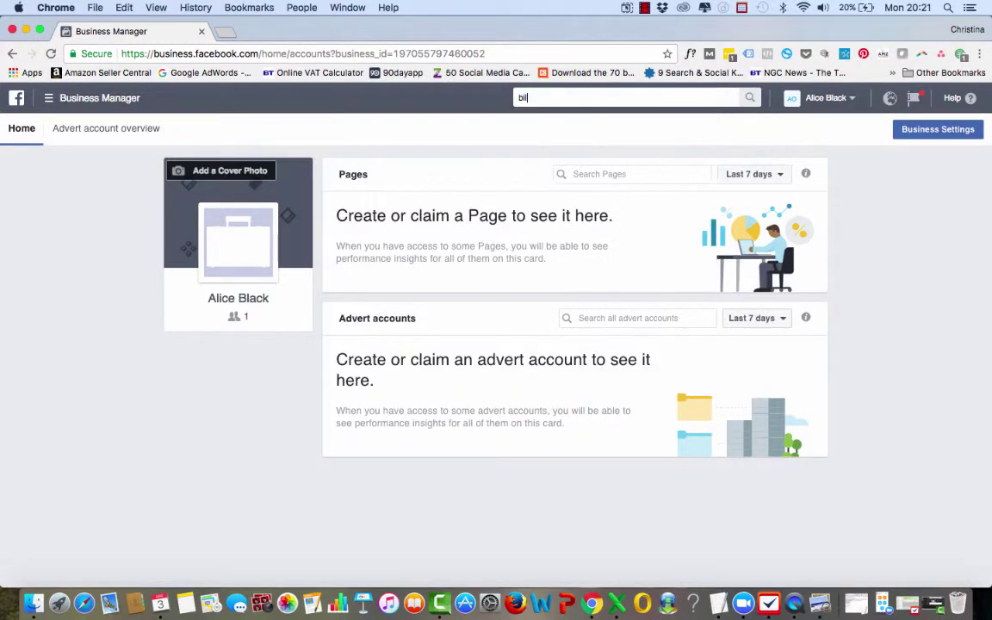
pyautogui.press('BackSpace')
pyautogui.press('BackSpace')
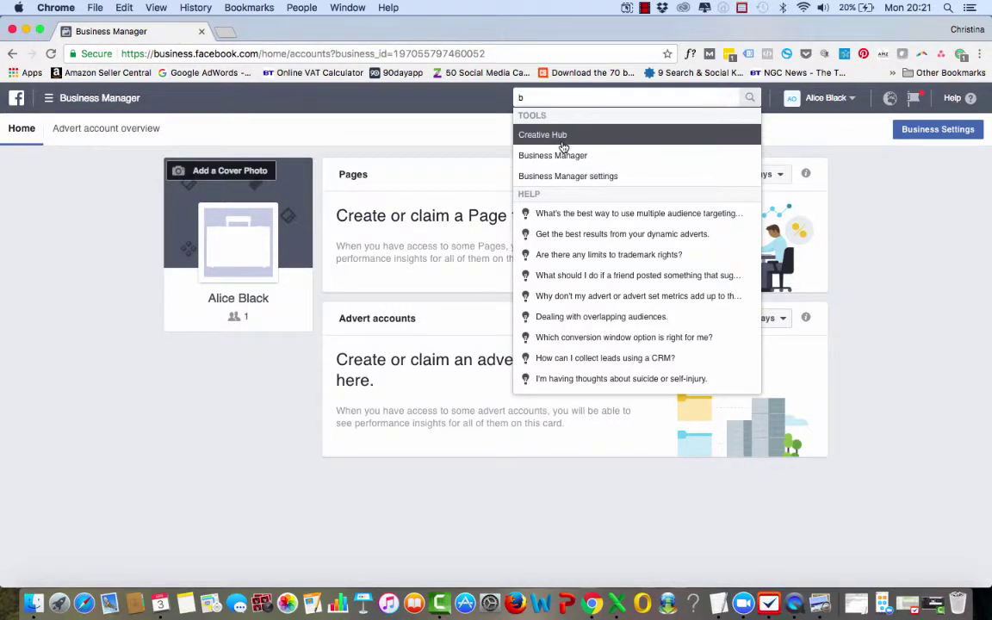
pyautogui.click(426, 106)
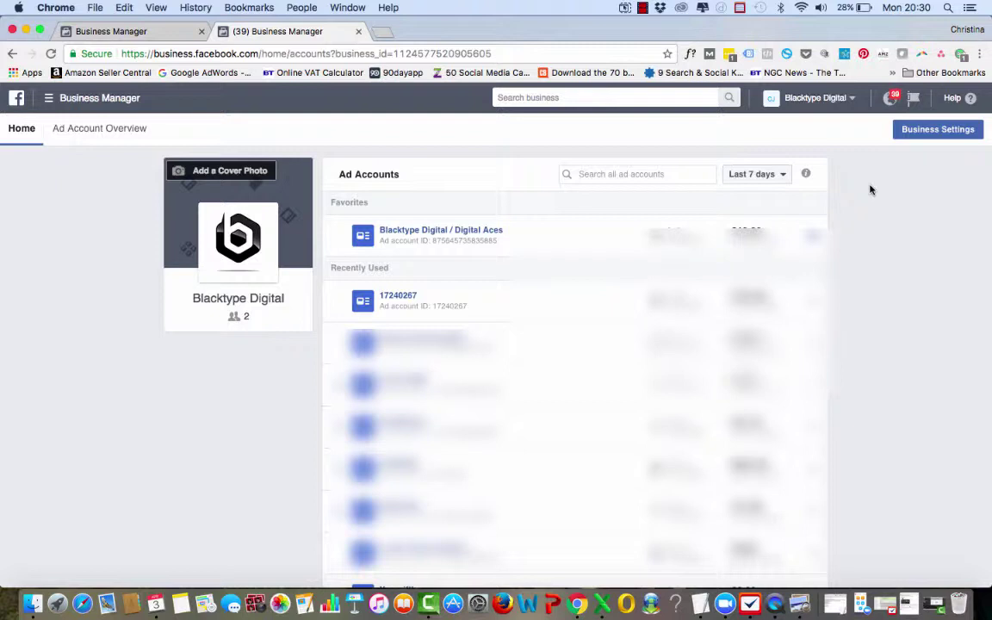
# Step: Go to Business Manager Settings and open Add New People under People and Assets
pyautogui.click(99, 101)
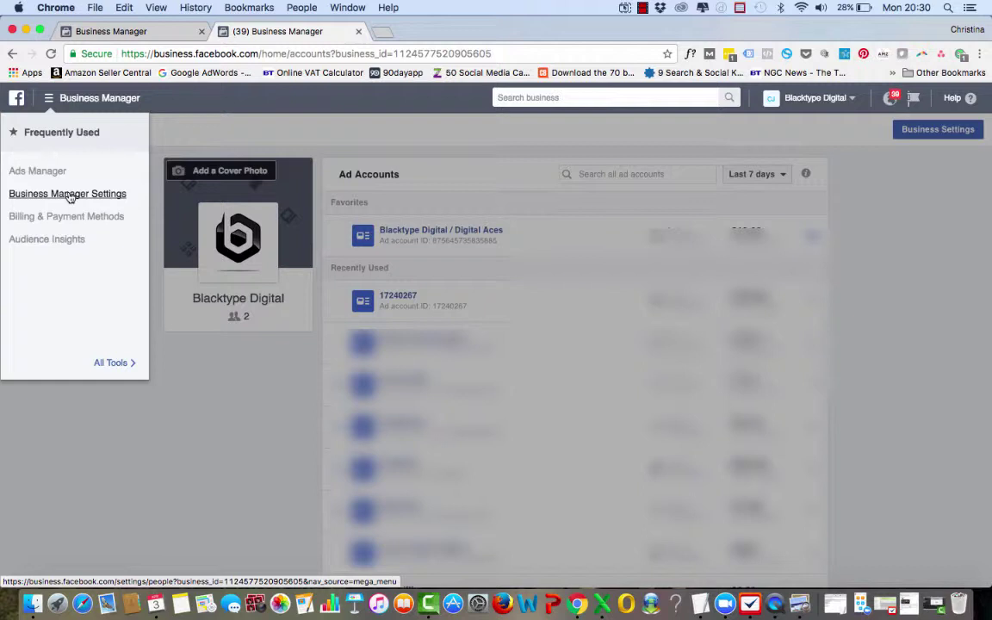
pyautogui.click(69, 195)
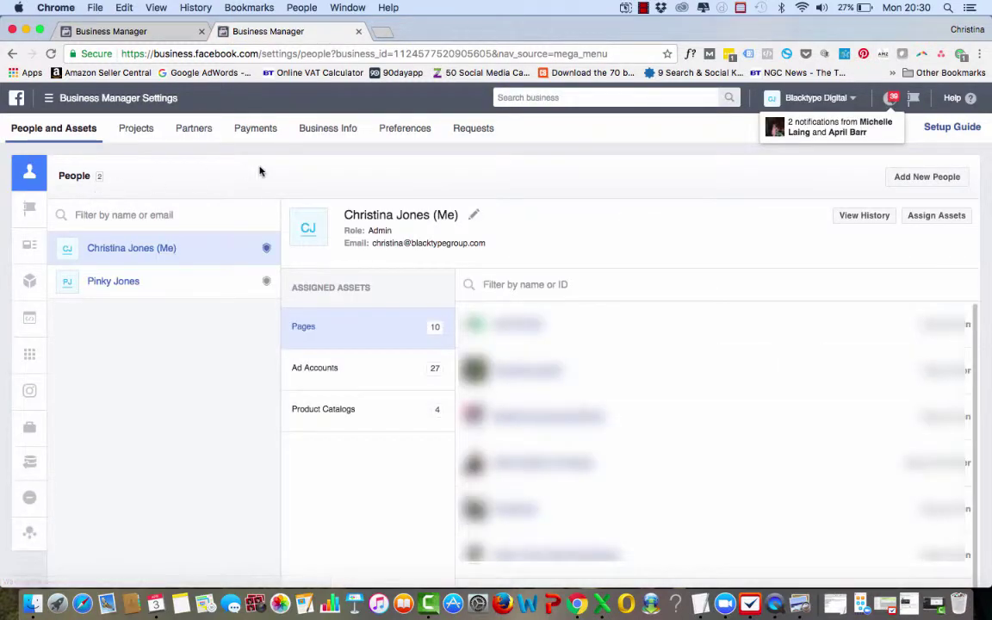
pyautogui.click(944, 178)
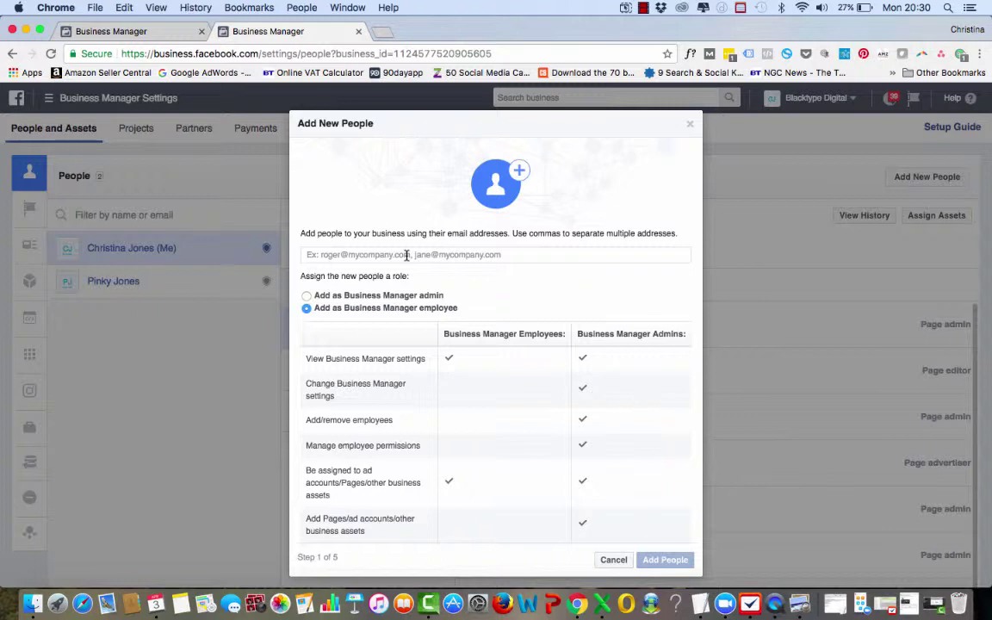
# Step: Invite the employee's work e-mail address as a Business Manager employee
pyautogui.click(408, 254)
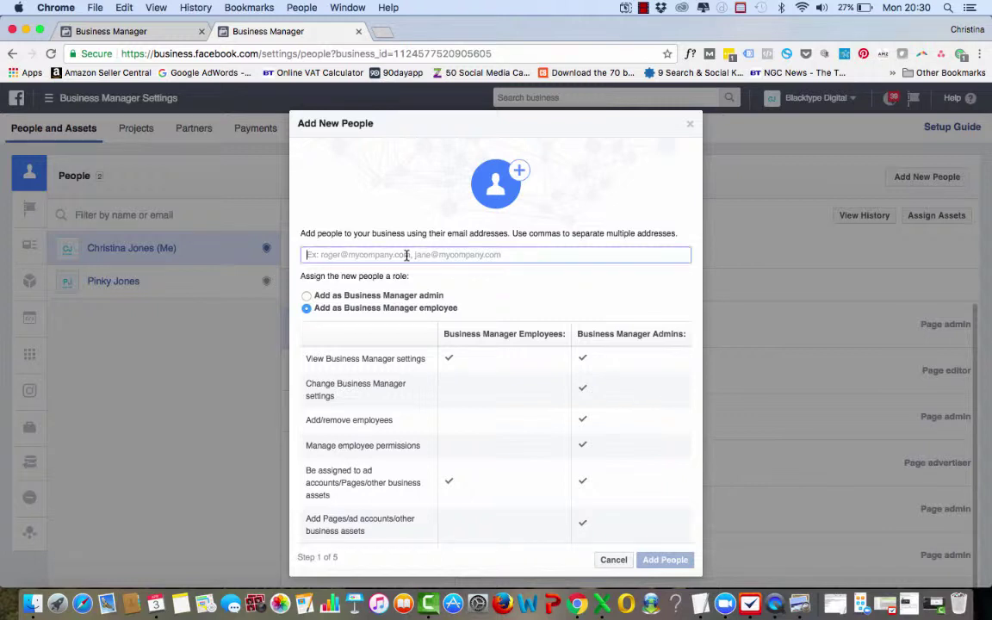
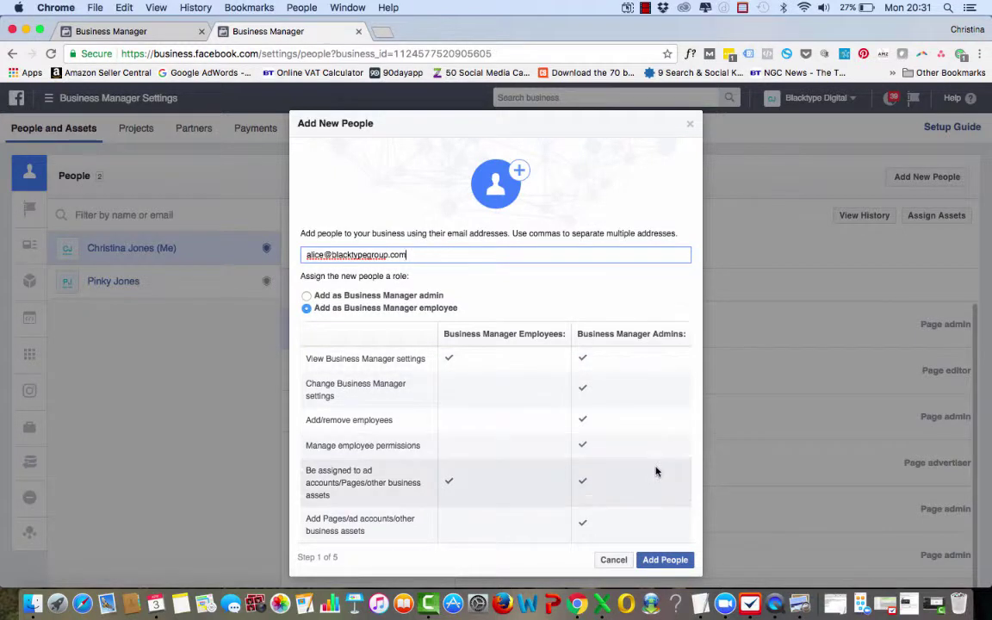
pyautogui.click(659, 562)
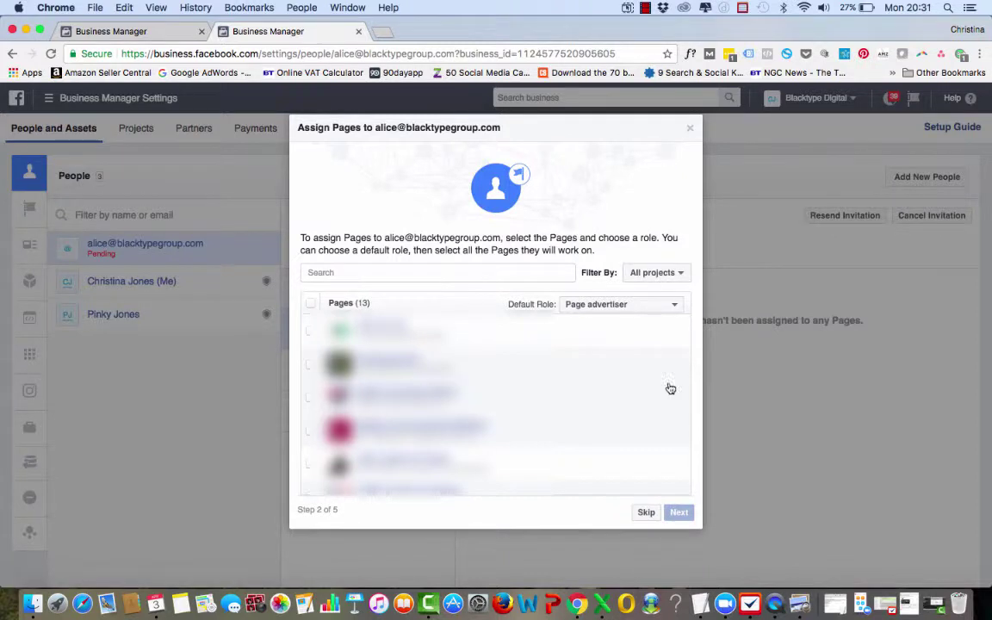
# Step: Skip Assign Pages with no Pages selected and Page advertiser left as default role
pyautogui.click(310, 304)
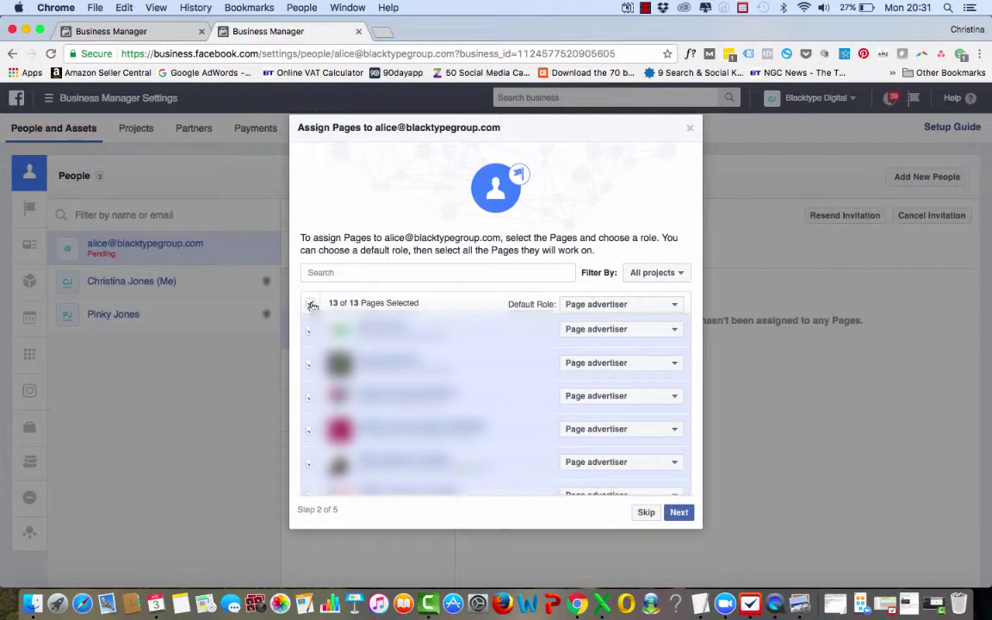
pyautogui.click(311, 304)
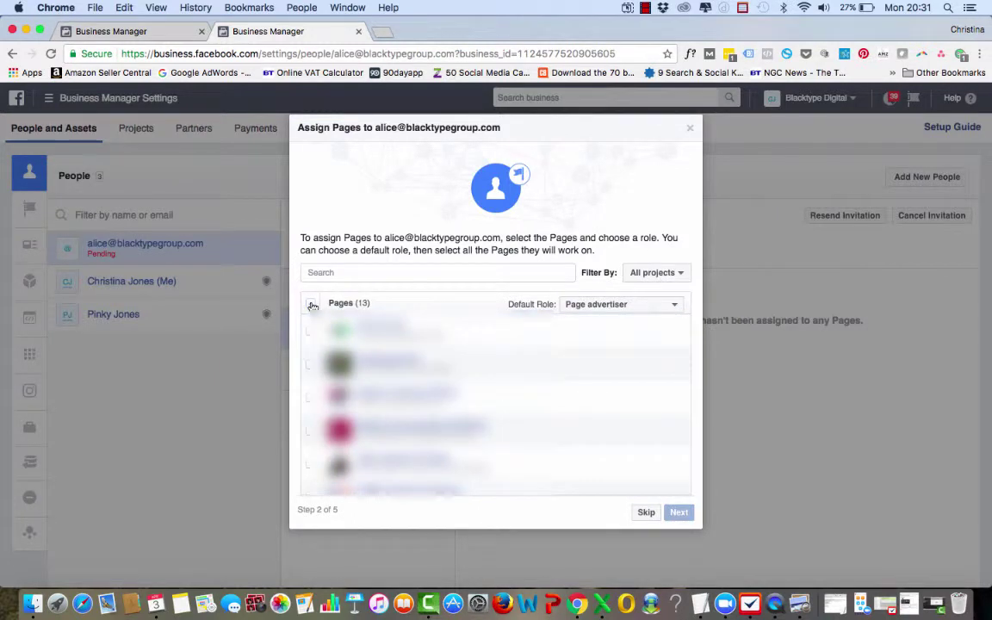
pyautogui.click(628, 306)
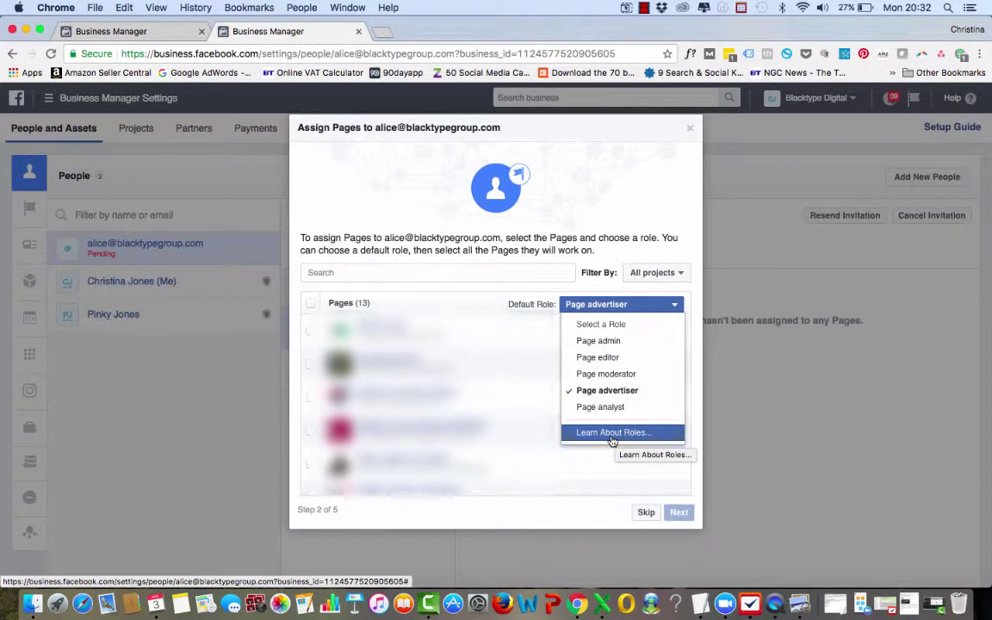
pyautogui.click(535, 171)
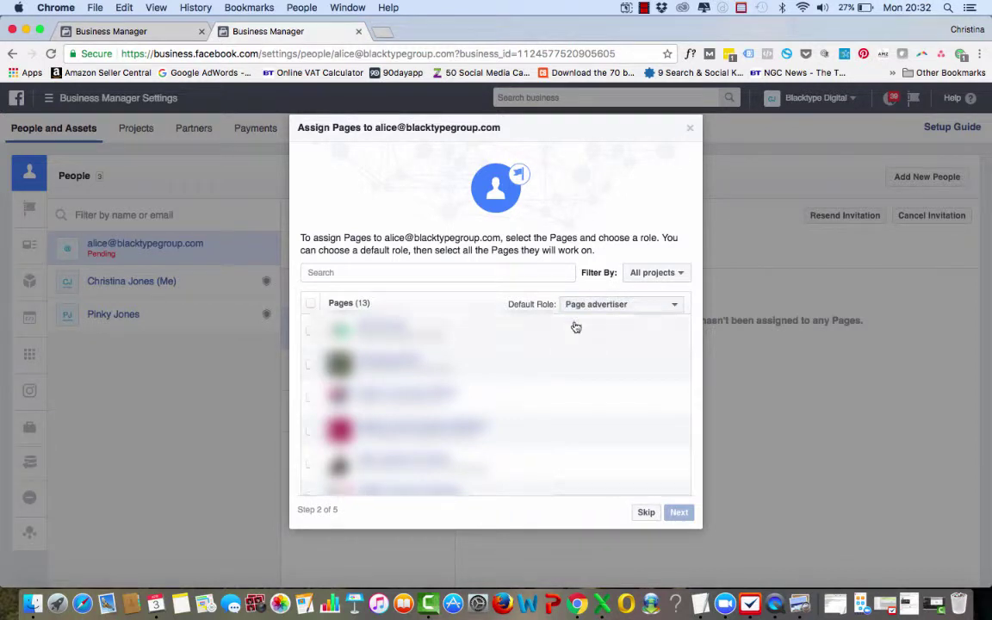
pyautogui.click(644, 512)
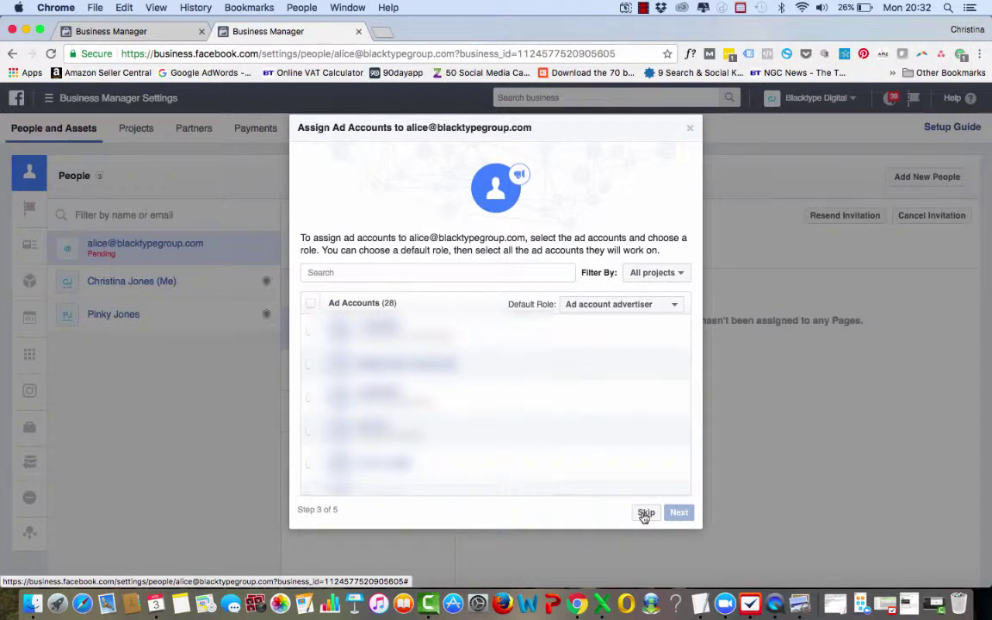
# Step: Skip ad accounts and product catalogs, then close the Invitation Sent confirmation
pyautogui.click(645, 514)
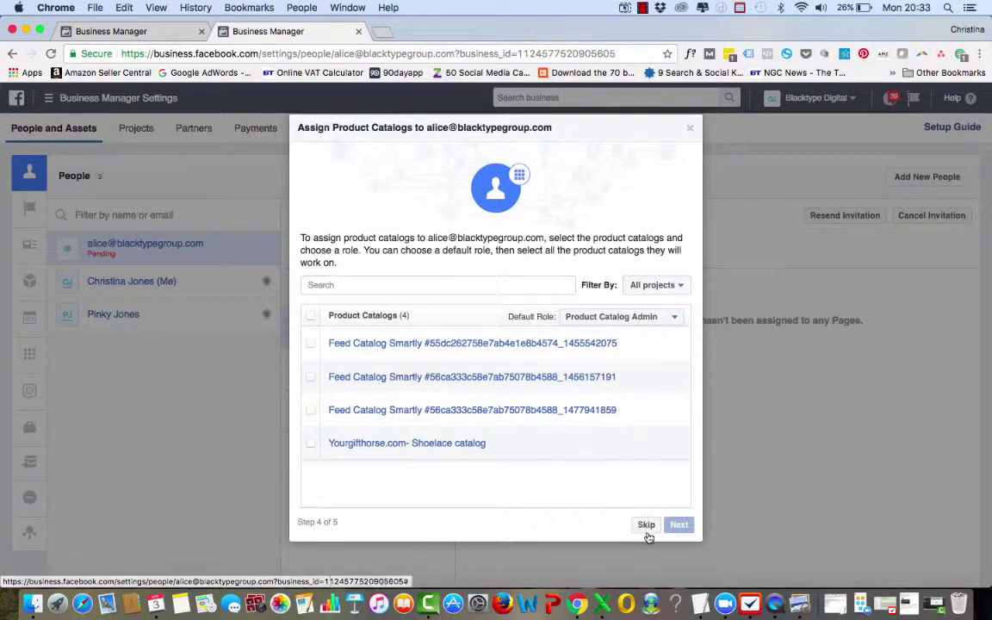
pyautogui.click(646, 526)
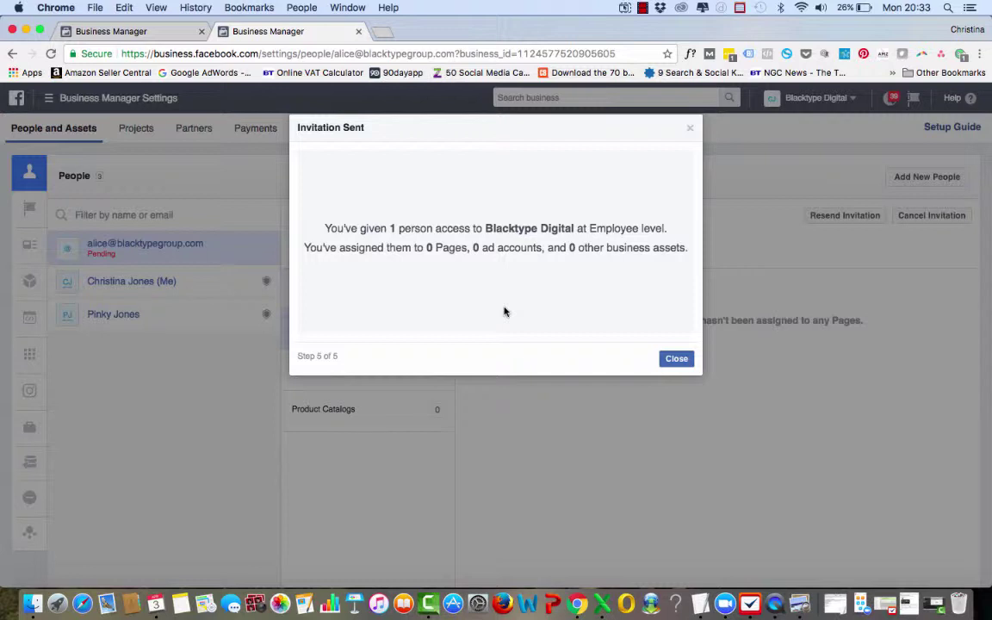
pyautogui.click(675, 359)
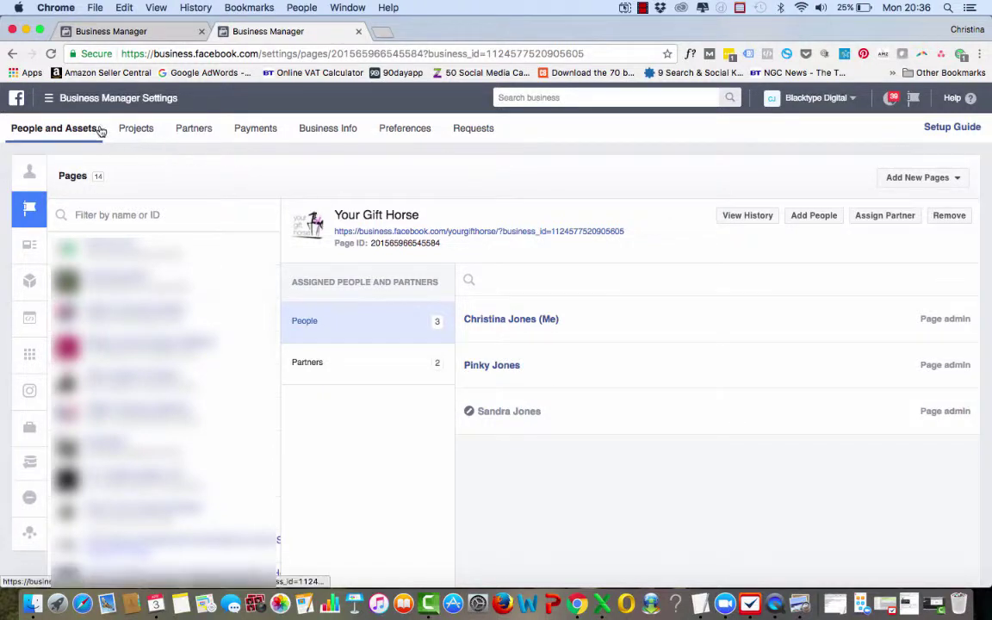
# Step: Review Your Gift Horse's two assigned partners, then list its three assigned Page admins
pyautogui.moveTo(29, 172)
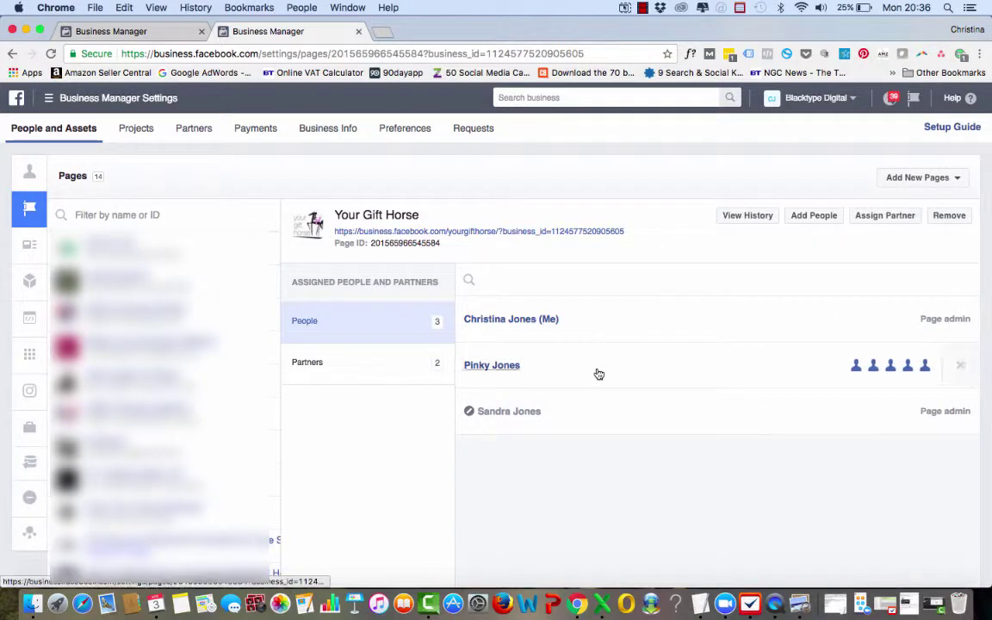
pyautogui.moveTo(527, 421)
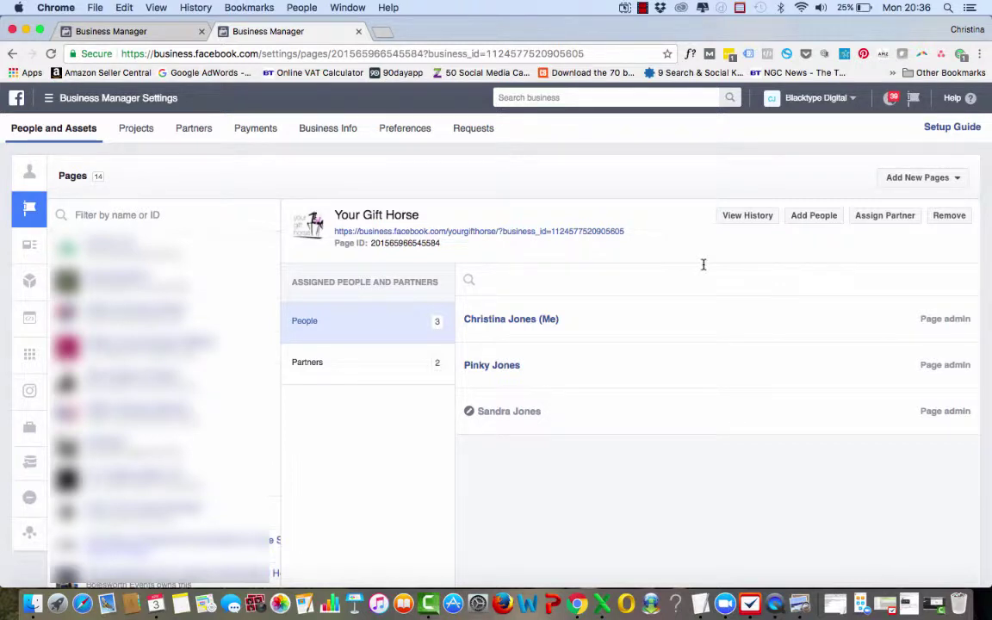
pyautogui.click(417, 363)
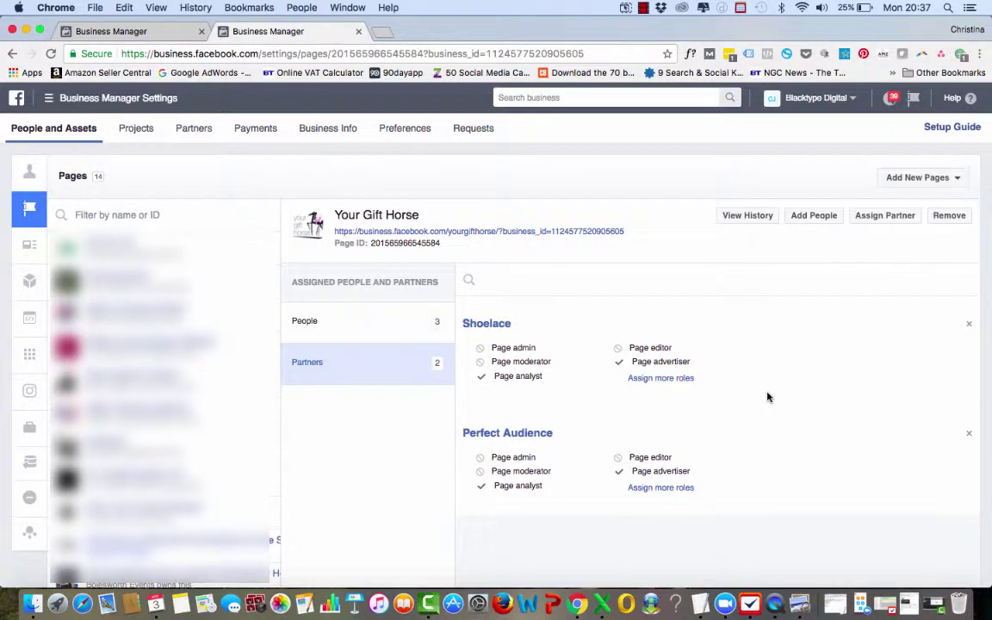
pyautogui.click(427, 323)
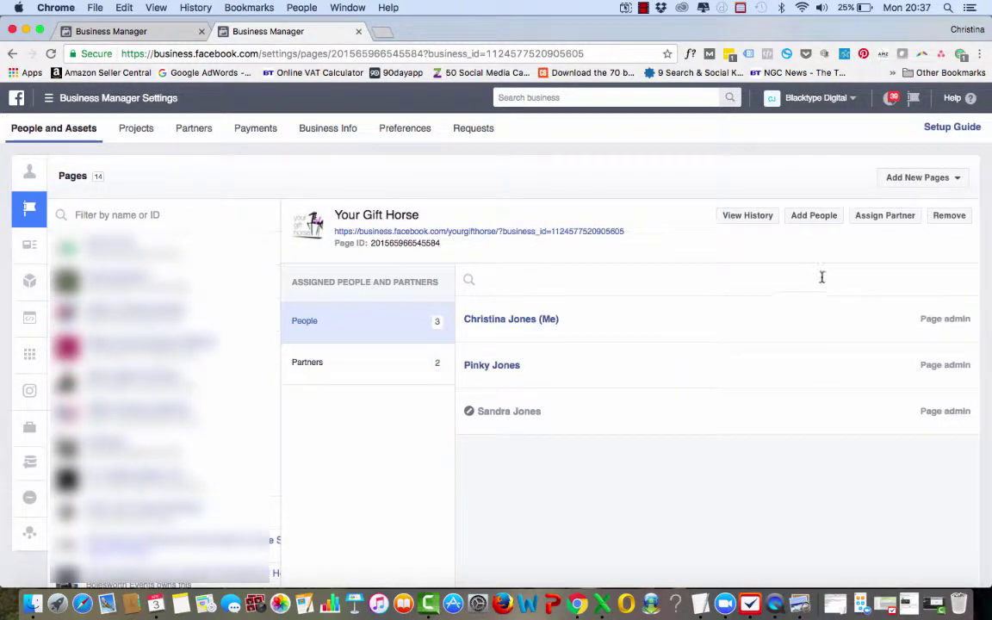
# Step: Pick the invited employee to add to Your Gift Horse and choose the Page admin role
pyautogui.click(821, 220)
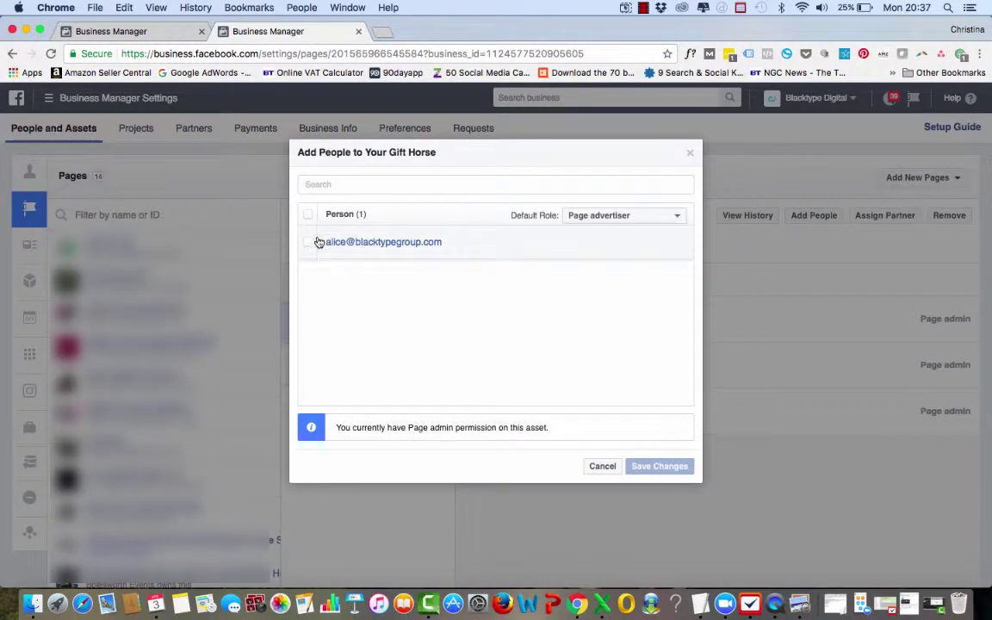
pyautogui.click(309, 243)
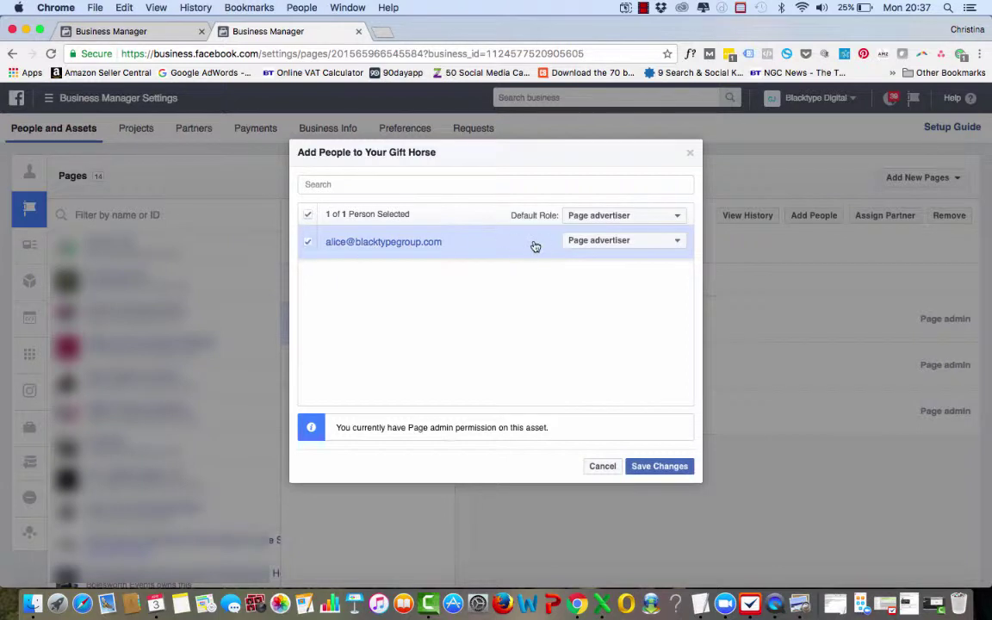
pyautogui.click(642, 244)
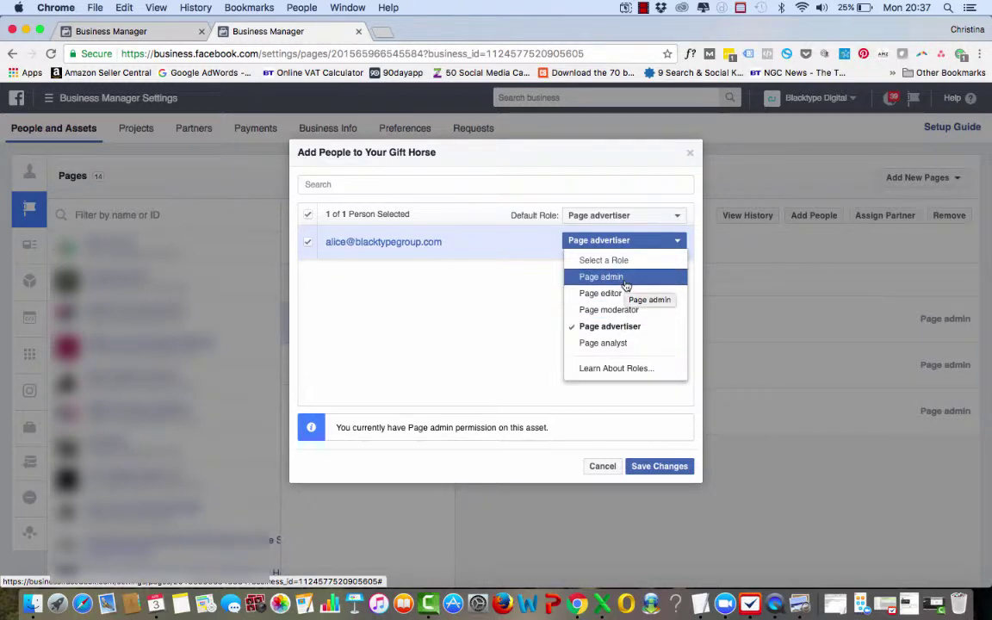
pyautogui.click(625, 281)
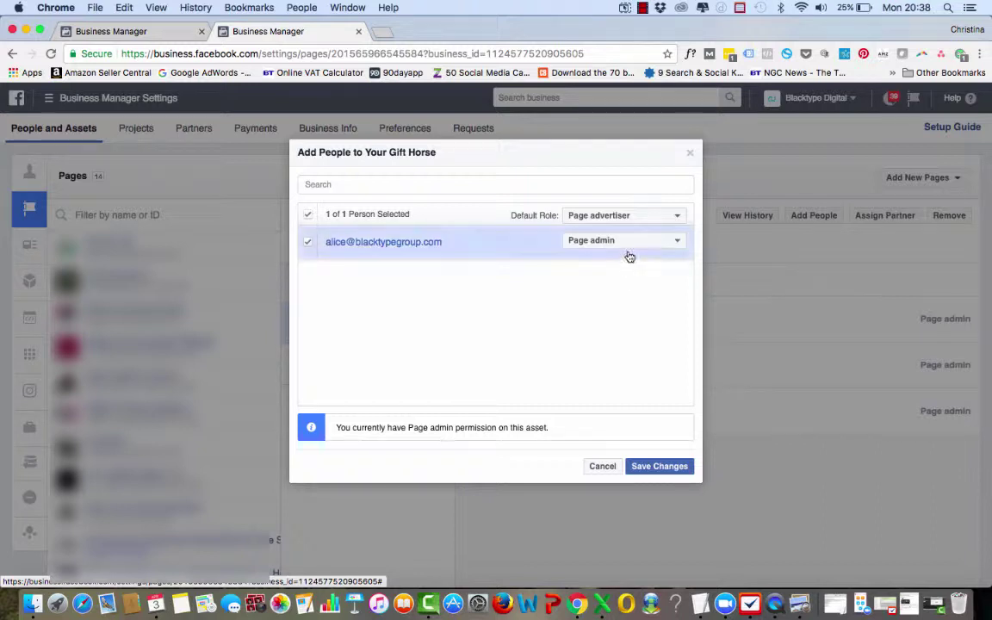
pyautogui.click(619, 244)
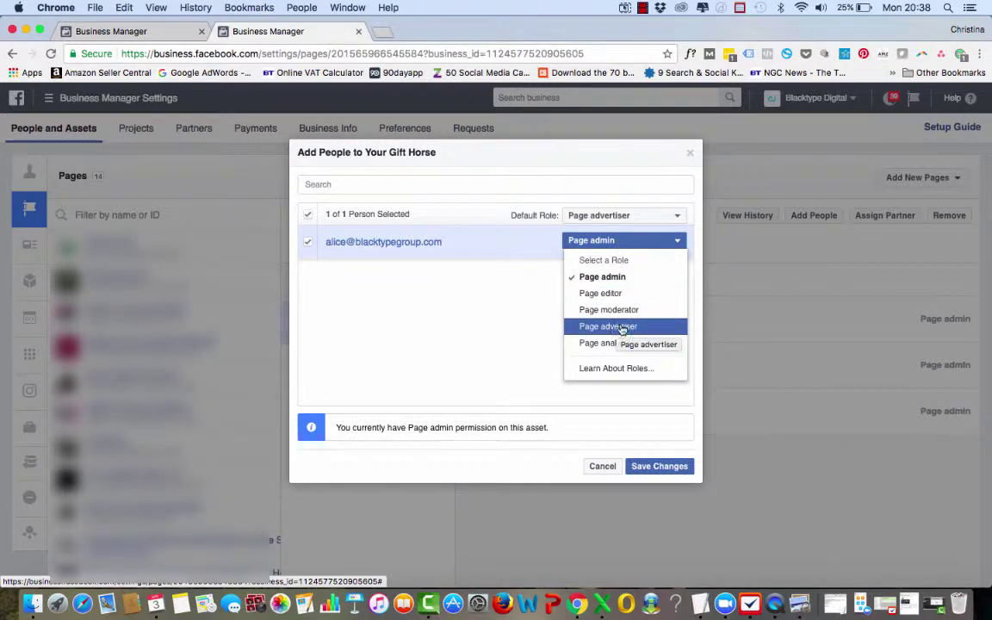
pyautogui.click(606, 277)
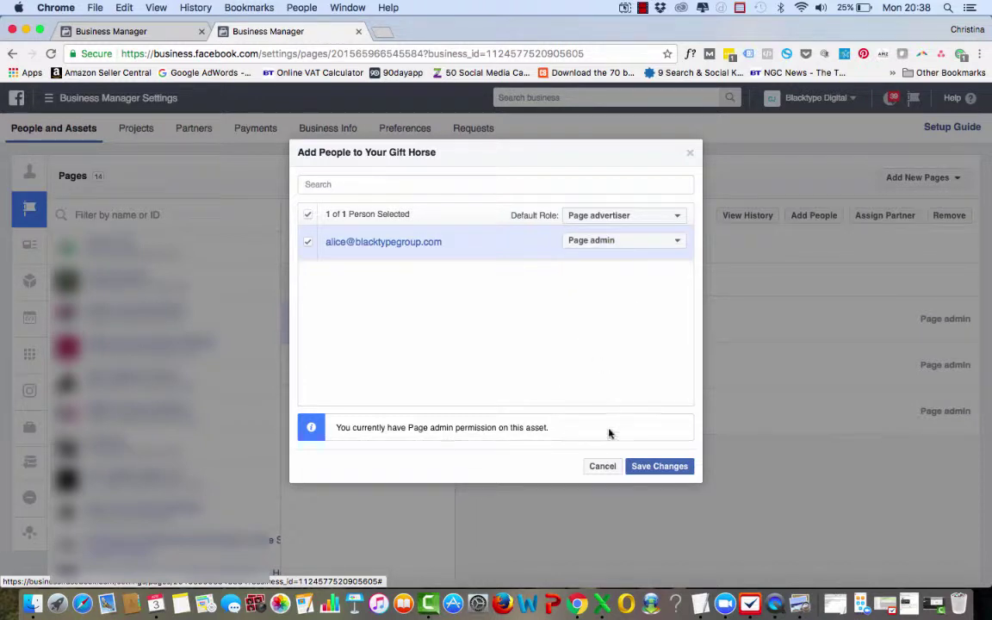
# Step: Save the employee as the page's fourth Page admin and stop the screen recording
pyautogui.click(660, 468)
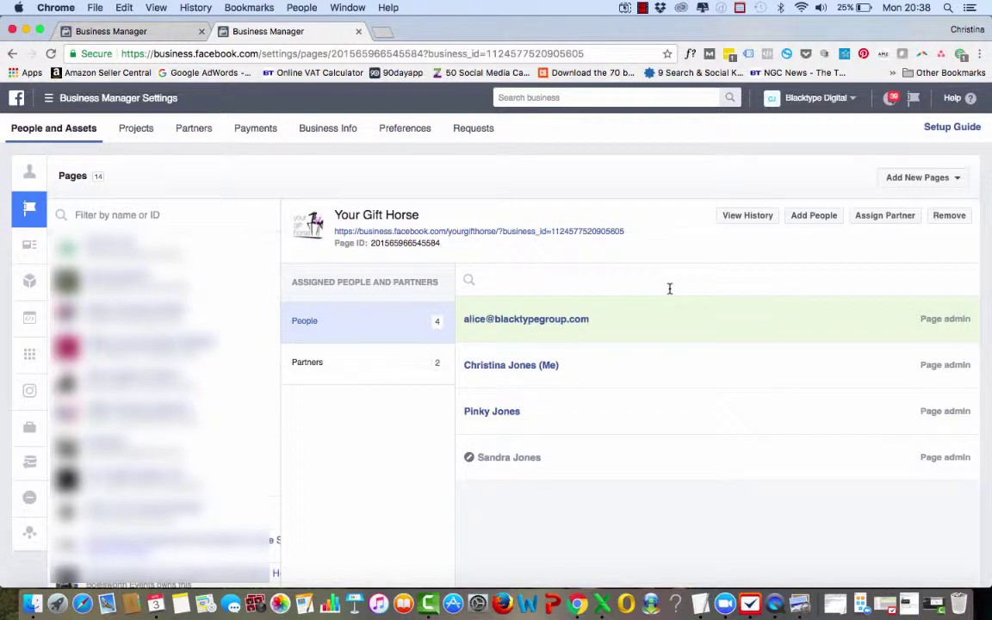
pyautogui.click(643, 9)
pyautogui.click(682, 24)
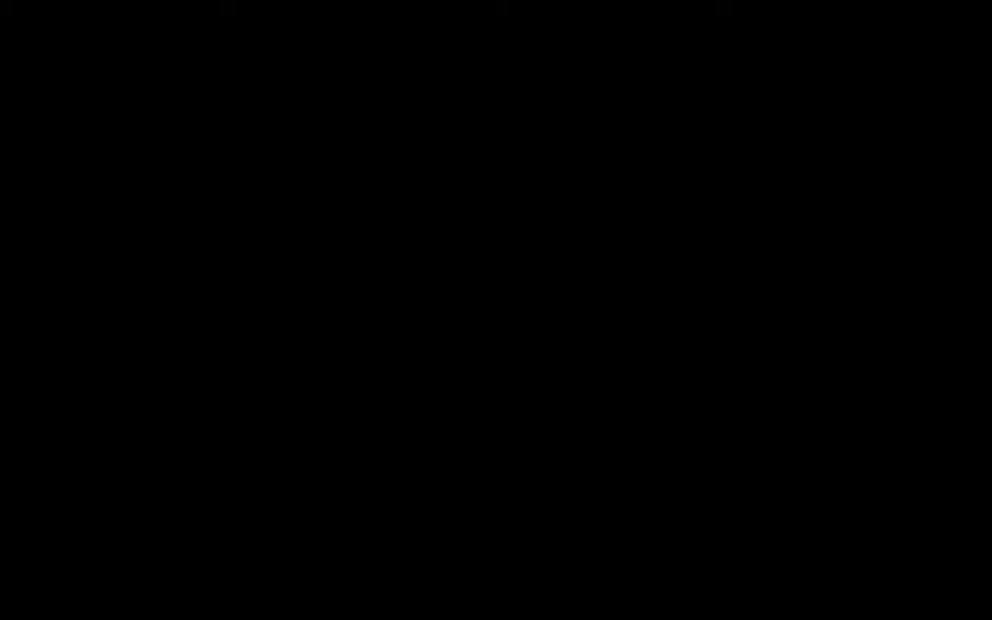